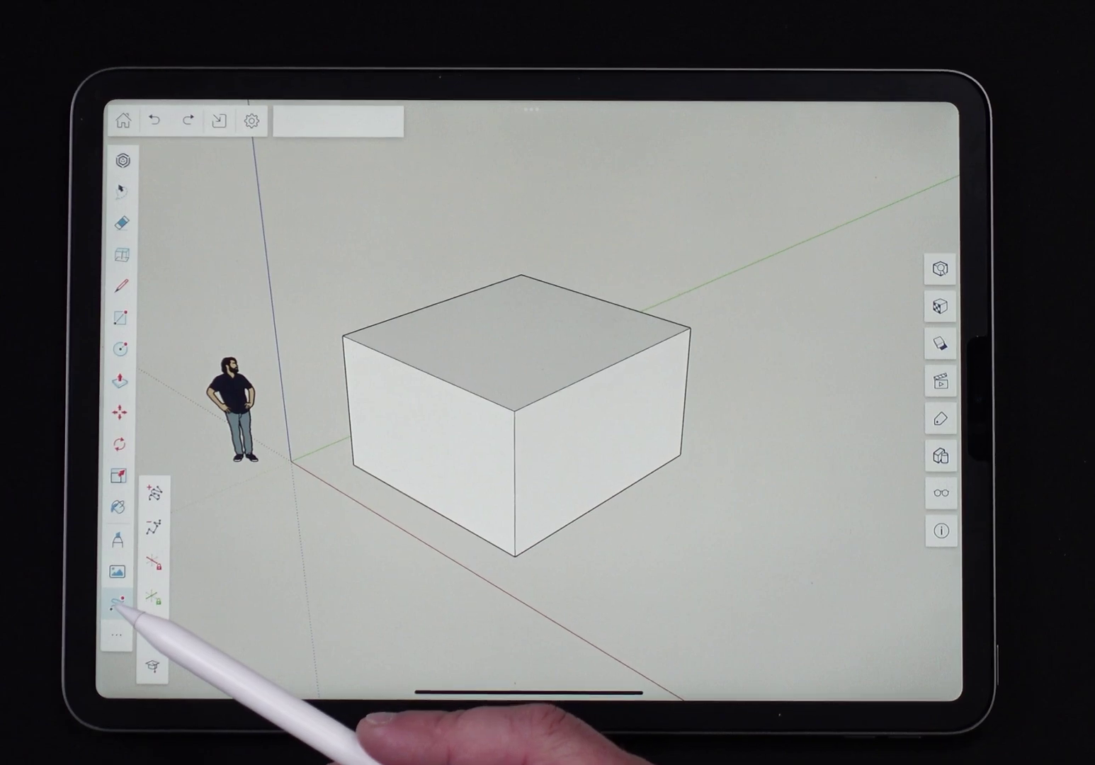
# - Select the Freehand tool and pan the box to the upper left, leaving open ground below
pyautogui.click(117, 604)
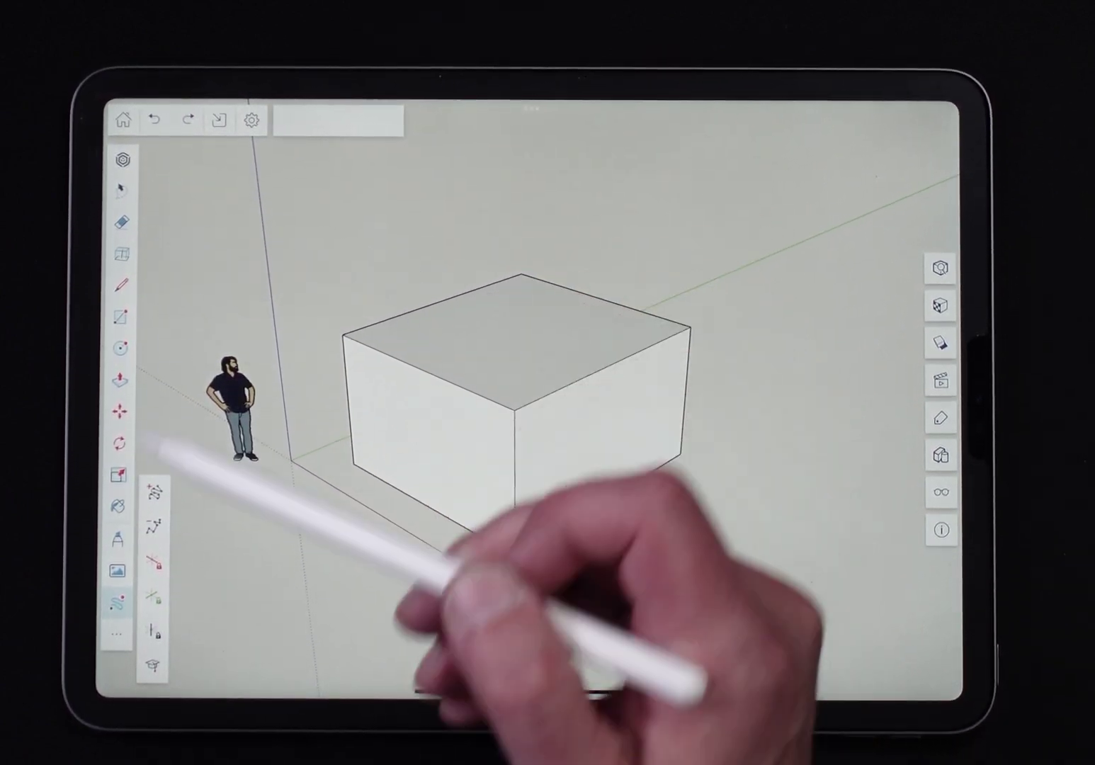
pyautogui.click(118, 633)
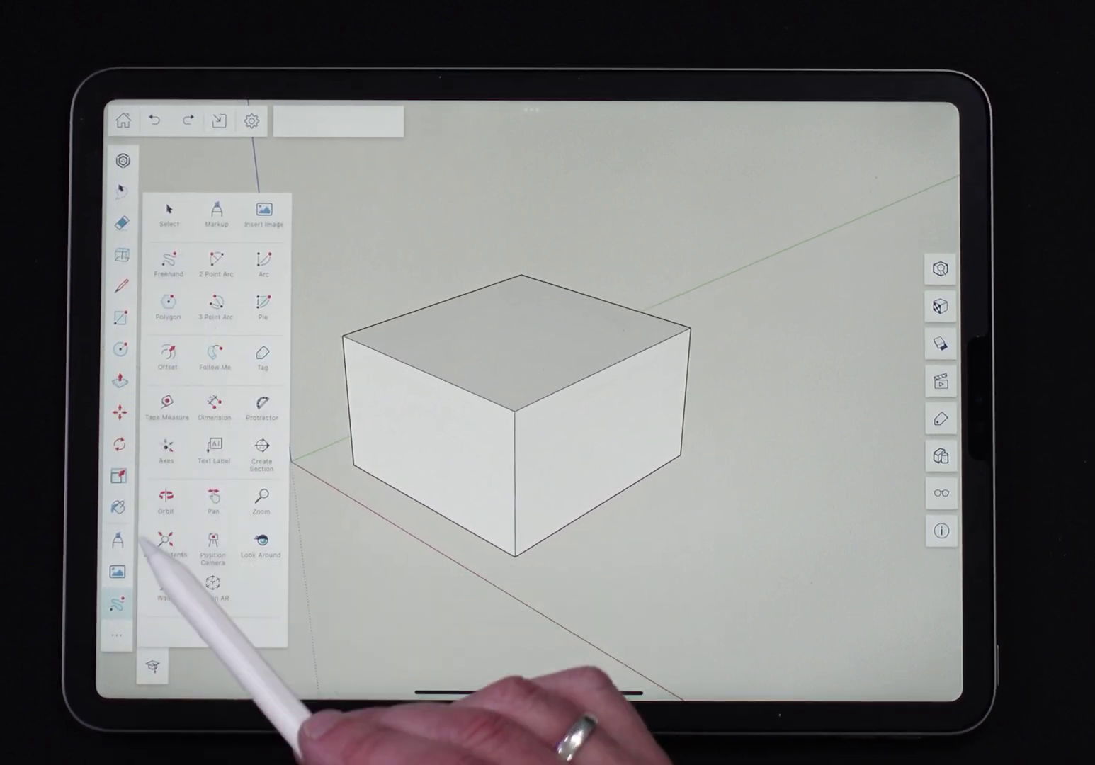
pyautogui.click(323, 445)
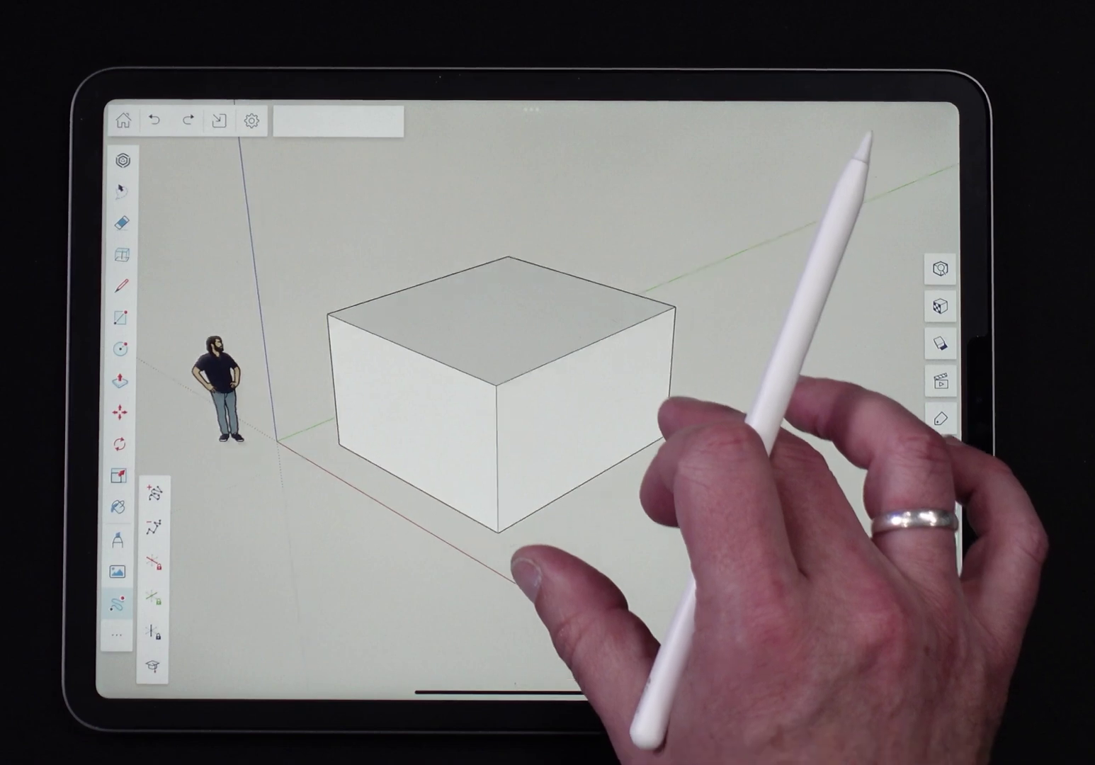
pyautogui.keyDown('shift'); pyautogui.moveTo(744, 470); pyautogui.dragTo(646, 355, button='middle'); pyautogui.keyUp('shift')
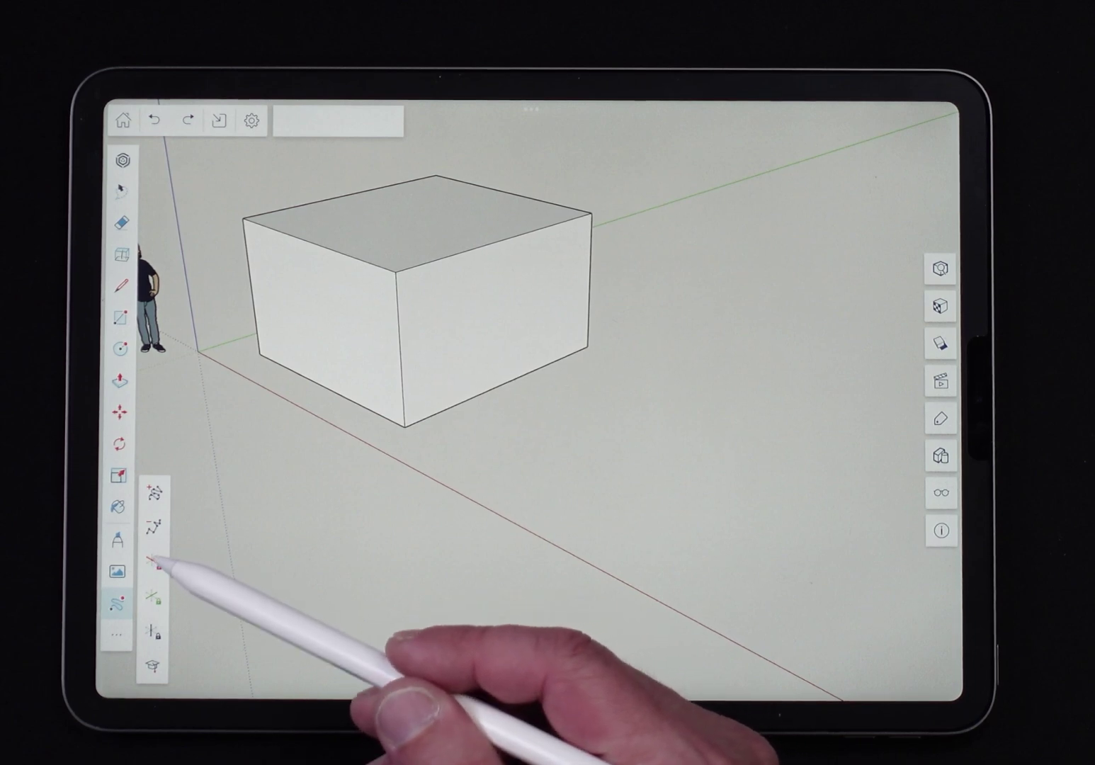
# - Sketch three freehand spirals below the box, locked to the X, Y and Z axes
pyautogui.click(153, 562)
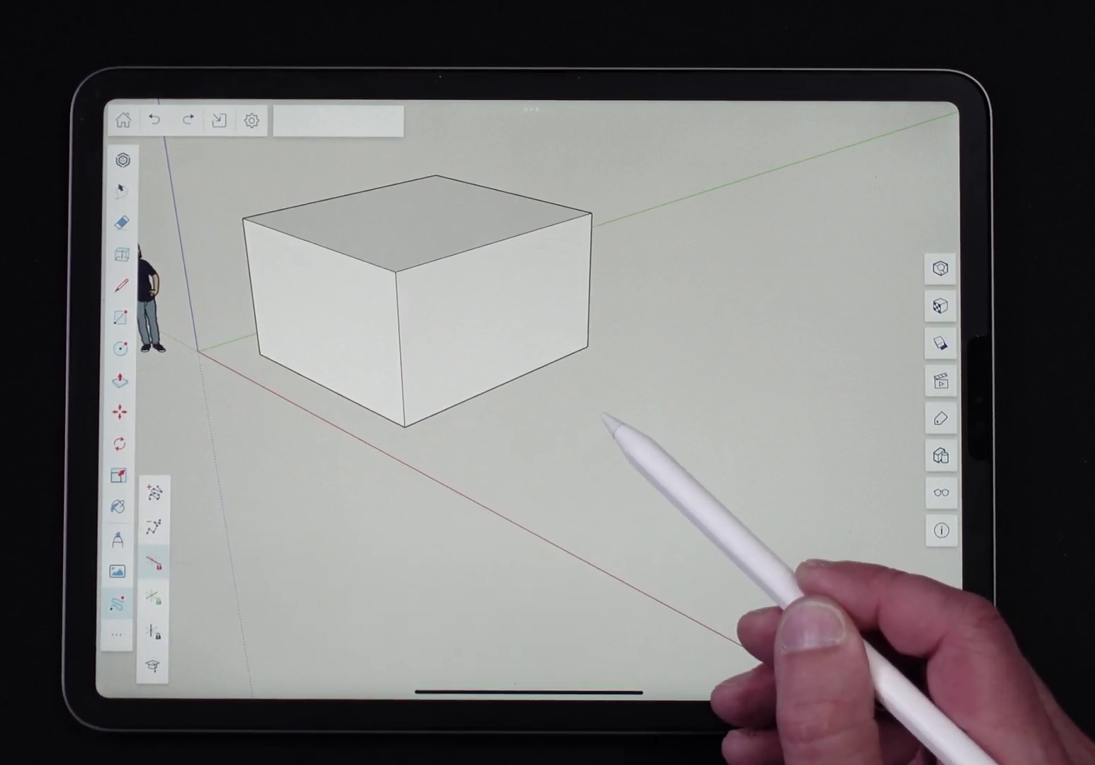
pyautogui.moveTo(603, 420); pyautogui.dragTo(608, 466)
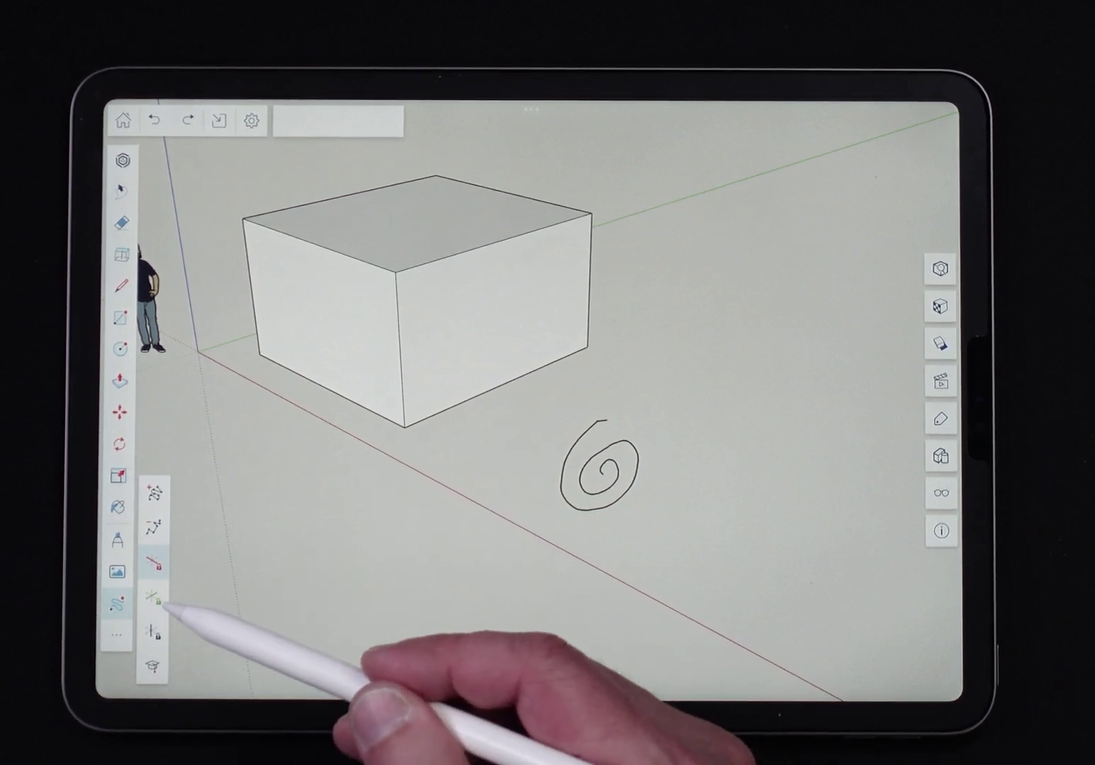
pyautogui.click(153, 596)
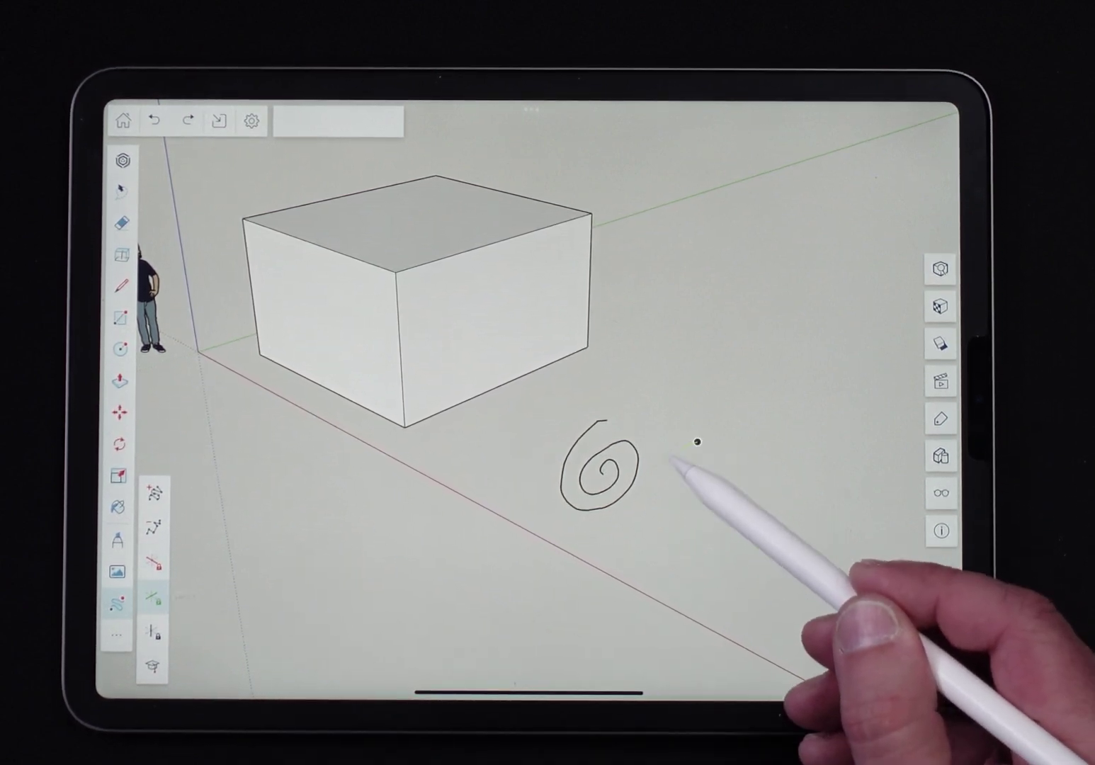
pyautogui.moveTo(696, 443); pyautogui.dragTo(682, 494)
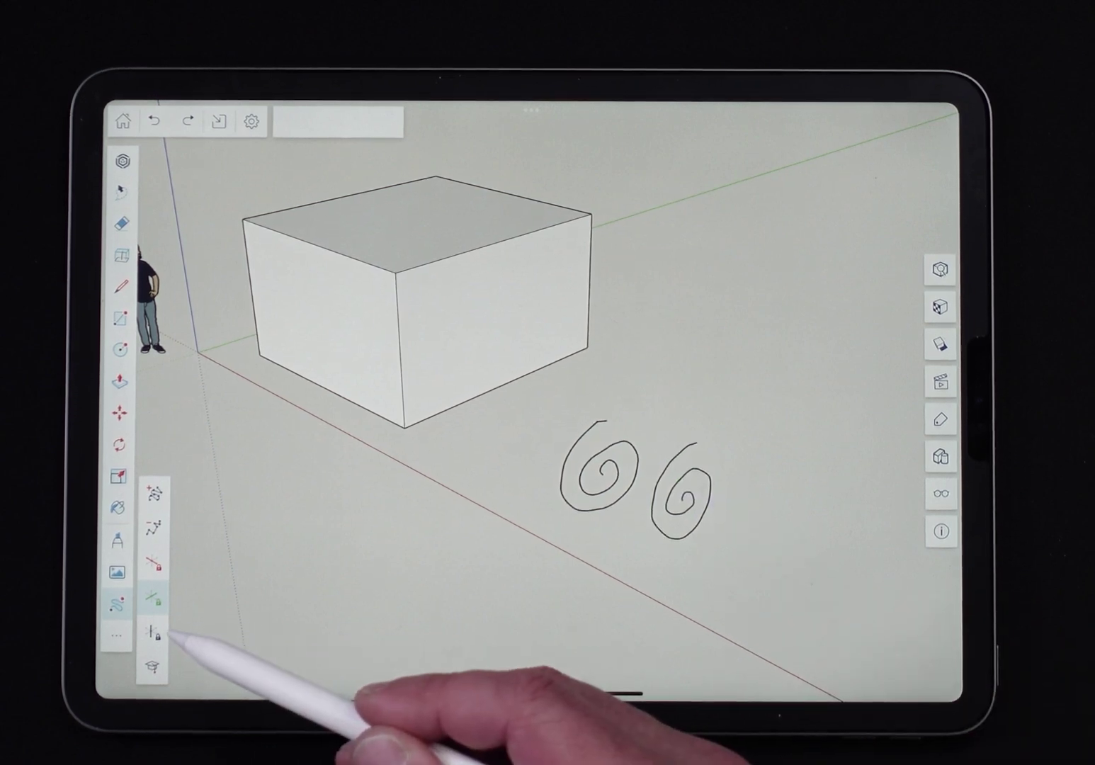
pyautogui.click(152, 632)
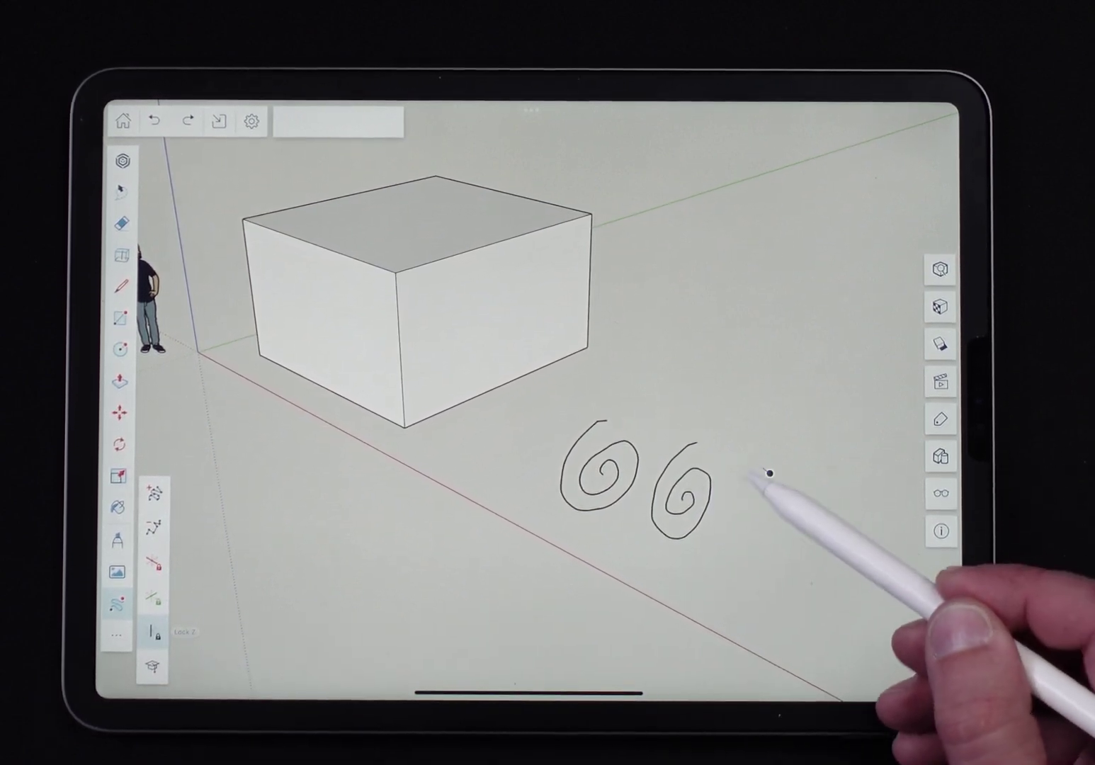
pyautogui.moveTo(770, 472)
pyautogui.mouseDown()
pyautogui.moveTo(786, 512)
pyautogui.moveTo(757, 508)
pyautogui.mouseUp()
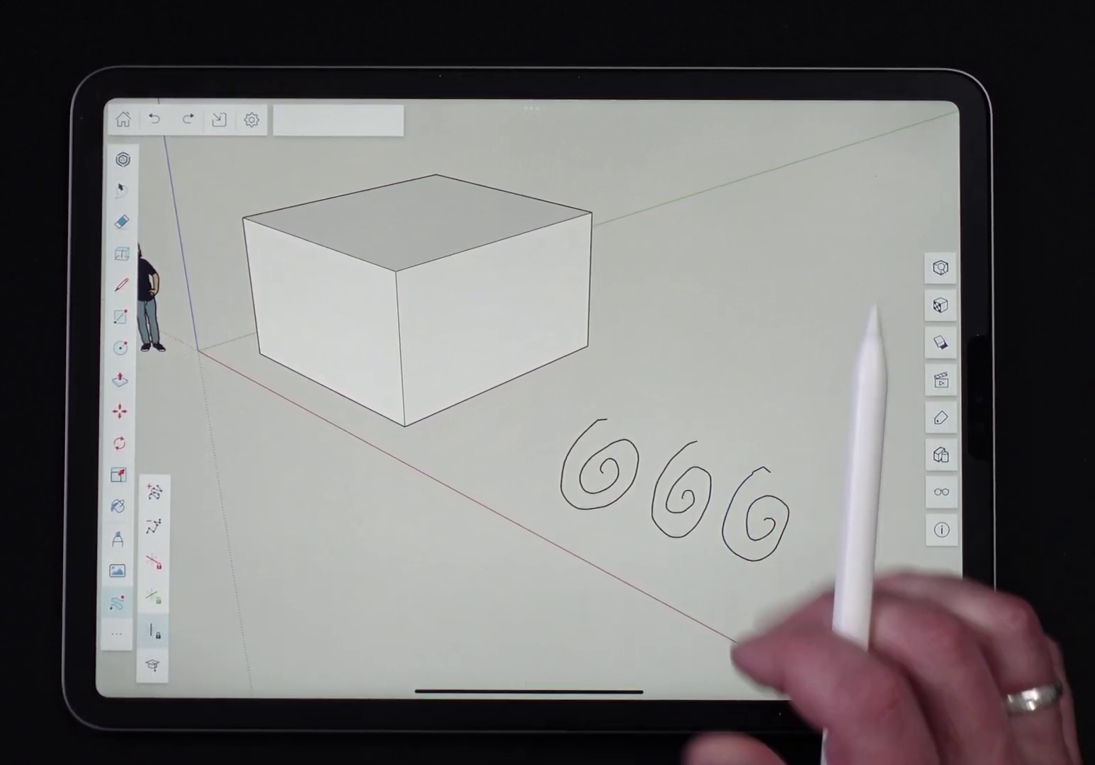
# - Orbit around the box to inspect the three spirals from several angles
pyautogui.moveTo(452, 612); pyautogui.dragTo(671, 604, button='middle')
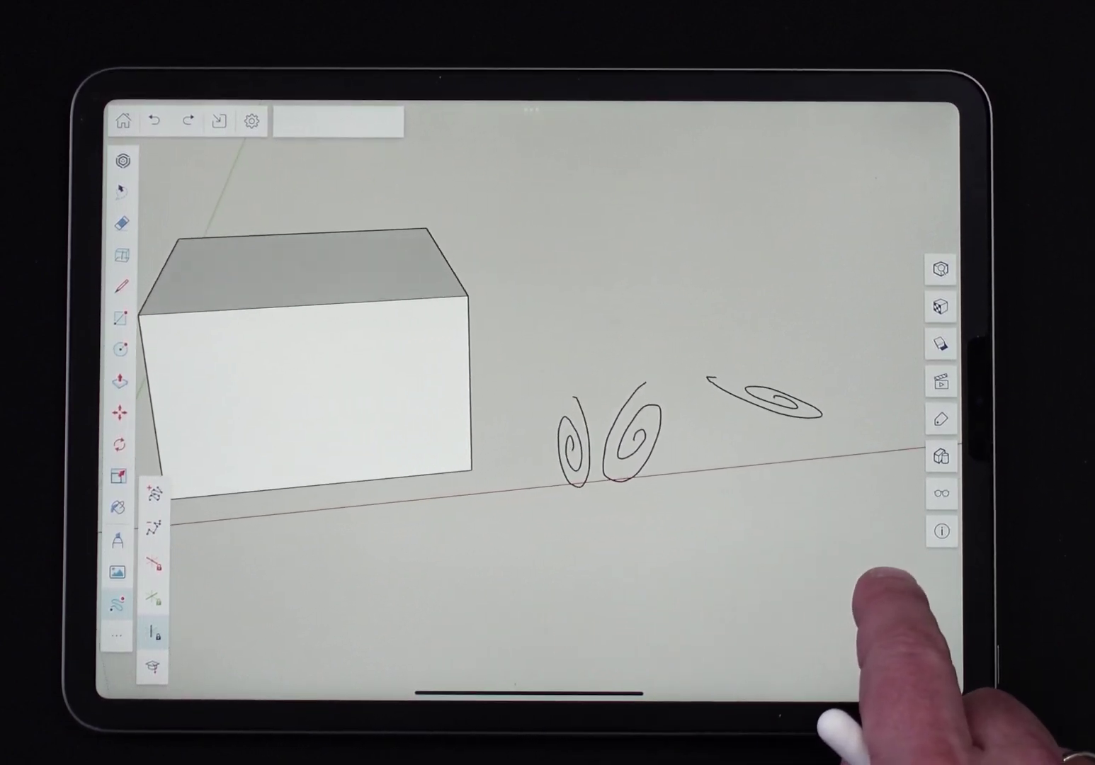
pyautogui.moveTo(672, 603)
pyautogui.mouseDown(button='middle')
pyautogui.moveTo(842, 531)
pyautogui.moveTo(806, 501)
pyautogui.moveTo(727, 482)
pyautogui.mouseUp(button='middle')
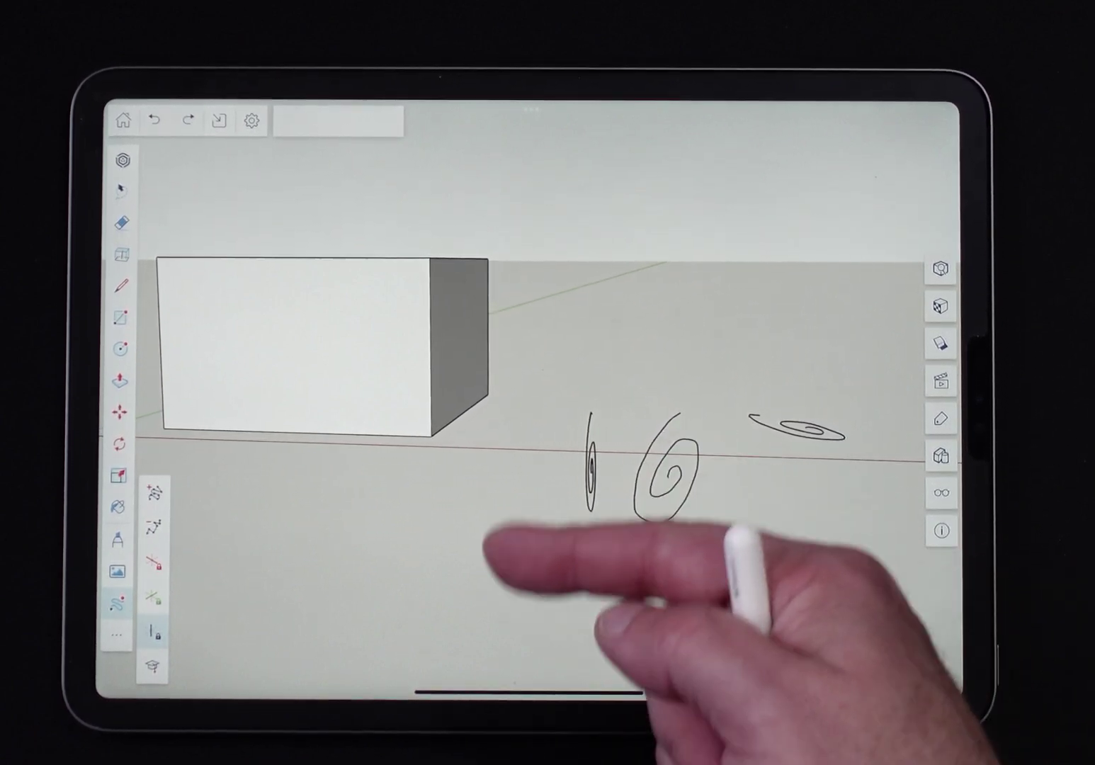
pyautogui.moveTo(783, 548)
pyautogui.mouseDown(button='middle')
pyautogui.moveTo(819, 501)
pyautogui.moveTo(697, 550)
pyautogui.moveTo(391, 587)
pyautogui.moveTo(432, 569)
pyautogui.mouseUp(button='middle')
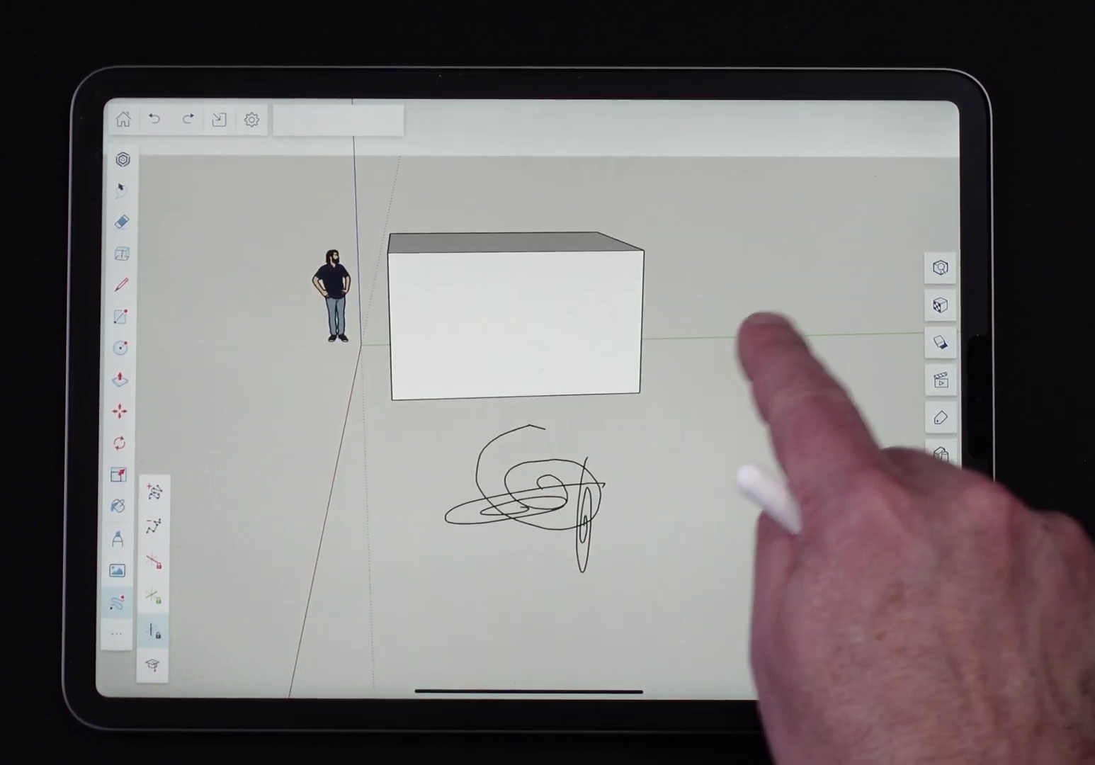
pyautogui.moveTo(675, 513)
pyautogui.mouseDown(button='middle')
pyautogui.moveTo(782, 636)
pyautogui.moveTo(452, 574)
pyautogui.moveTo(807, 366)
pyautogui.mouseUp(button='middle')
pyautogui.moveTo(721, 586)
pyautogui.mouseDown(button='middle')
pyautogui.moveTo(721, 452)
pyautogui.moveTo(752, 349)
pyautogui.mouseUp(button='middle')
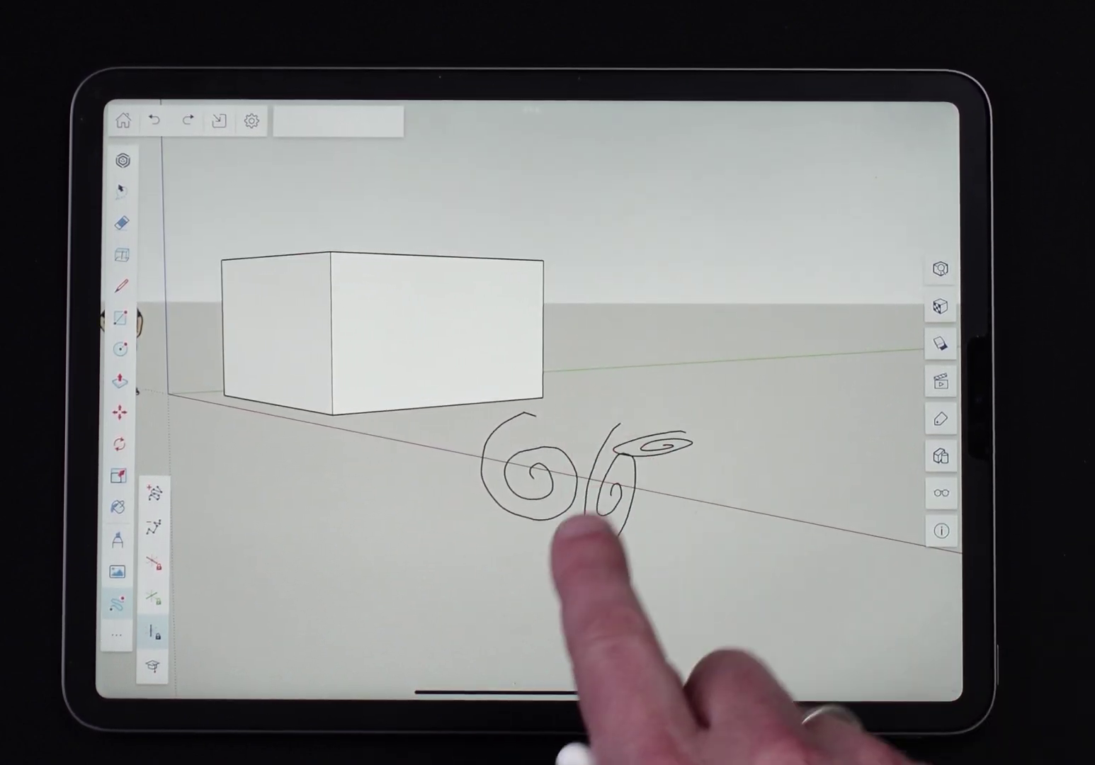
pyautogui.moveTo(586, 550); pyautogui.dragTo(477, 648, button='middle')
pyautogui.moveTo(746, 548); pyautogui.dragTo(736, 676, button='middle')
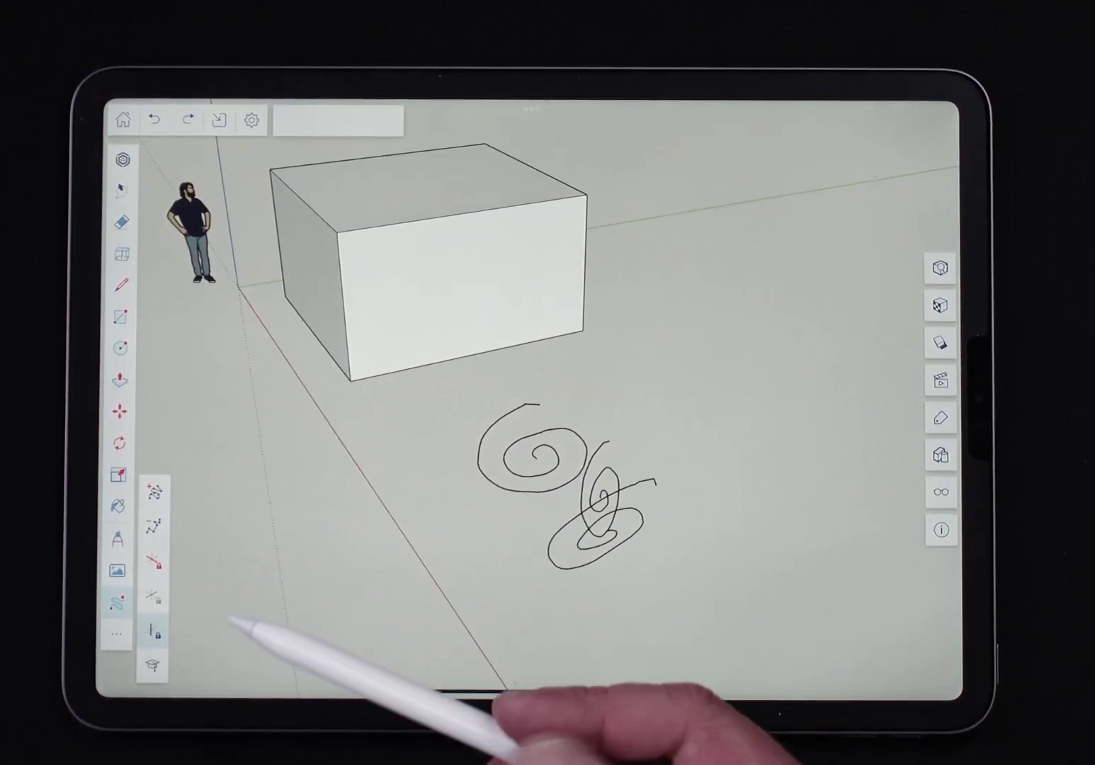
# - Release the axis lock on Freehand and orbit to view the box top from above
pyautogui.click(155, 631)
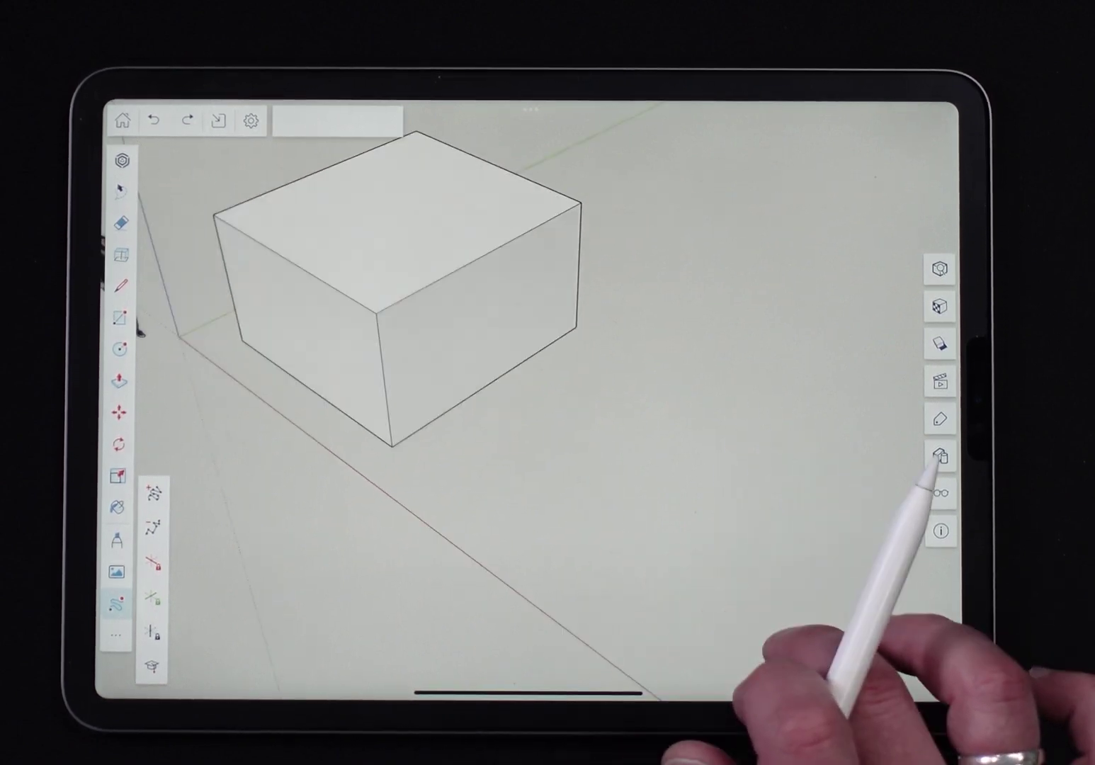
pyautogui.moveTo(525, 579)
pyautogui.mouseDown(button='middle')
pyautogui.moveTo(445, 530)
pyautogui.moveTo(422, 638)
pyautogui.moveTo(401, 621)
pyautogui.mouseUp(button='middle')
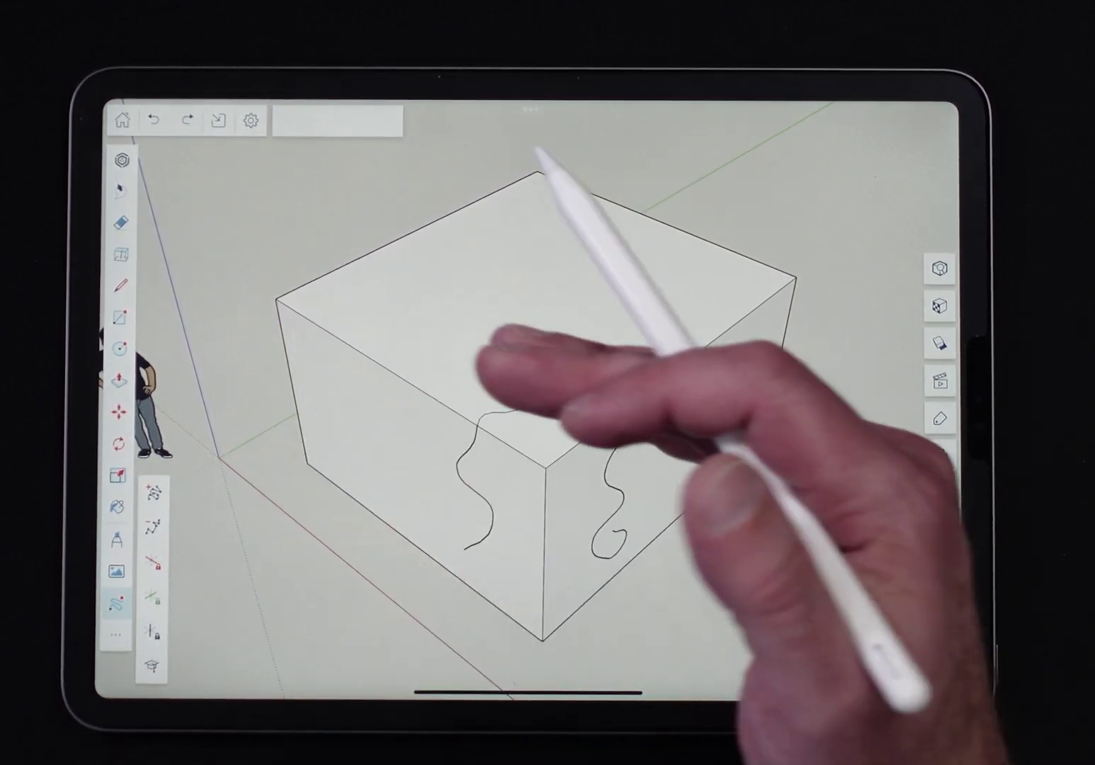
# - From a low frontal view, draw a freehand curve across the box top and down its sides
pyautogui.moveTo(735, 590)
pyautogui.mouseDown(button='middle')
pyautogui.moveTo(898, 206)
pyautogui.moveTo(886, 299)
pyautogui.moveTo(587, 435)
pyautogui.moveTo(416, 436)
pyautogui.moveTo(783, 437)
pyautogui.moveTo(874, 488)
pyautogui.mouseUp(button='middle')
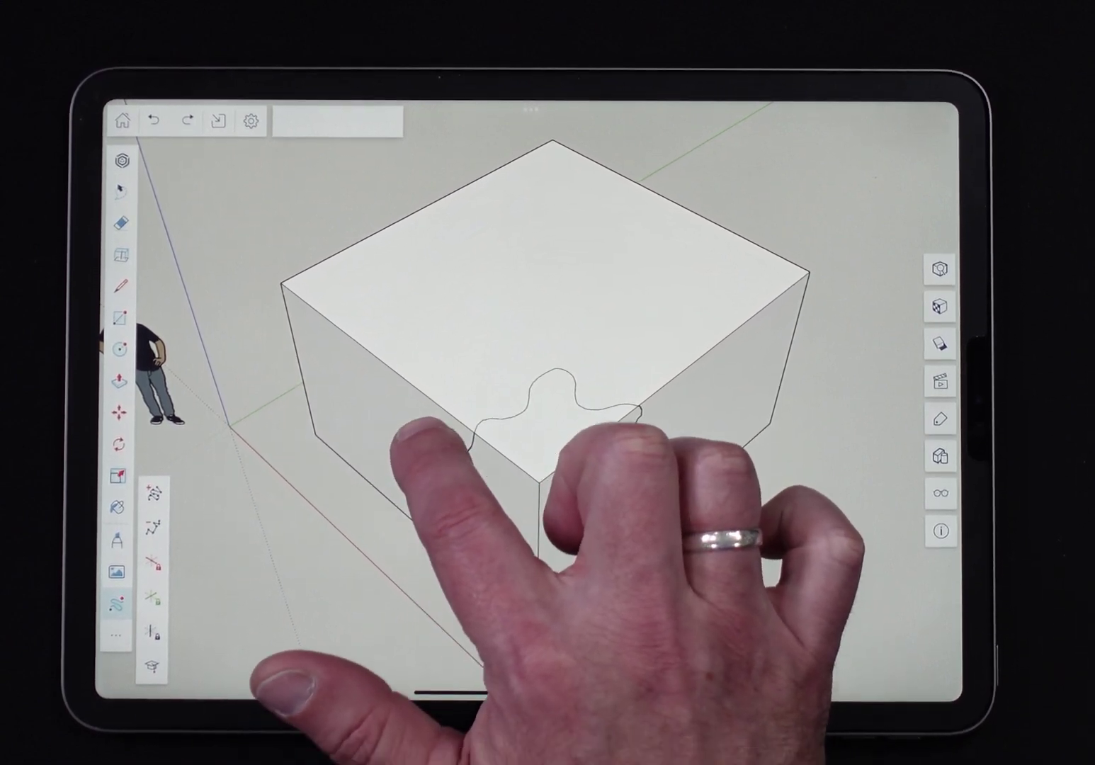
pyautogui.moveTo(409, 377)
pyautogui.mouseDown()
pyautogui.moveTo(534, 310)
pyautogui.moveTo(651, 376)
pyautogui.moveTo(688, 460)
pyautogui.mouseUp()
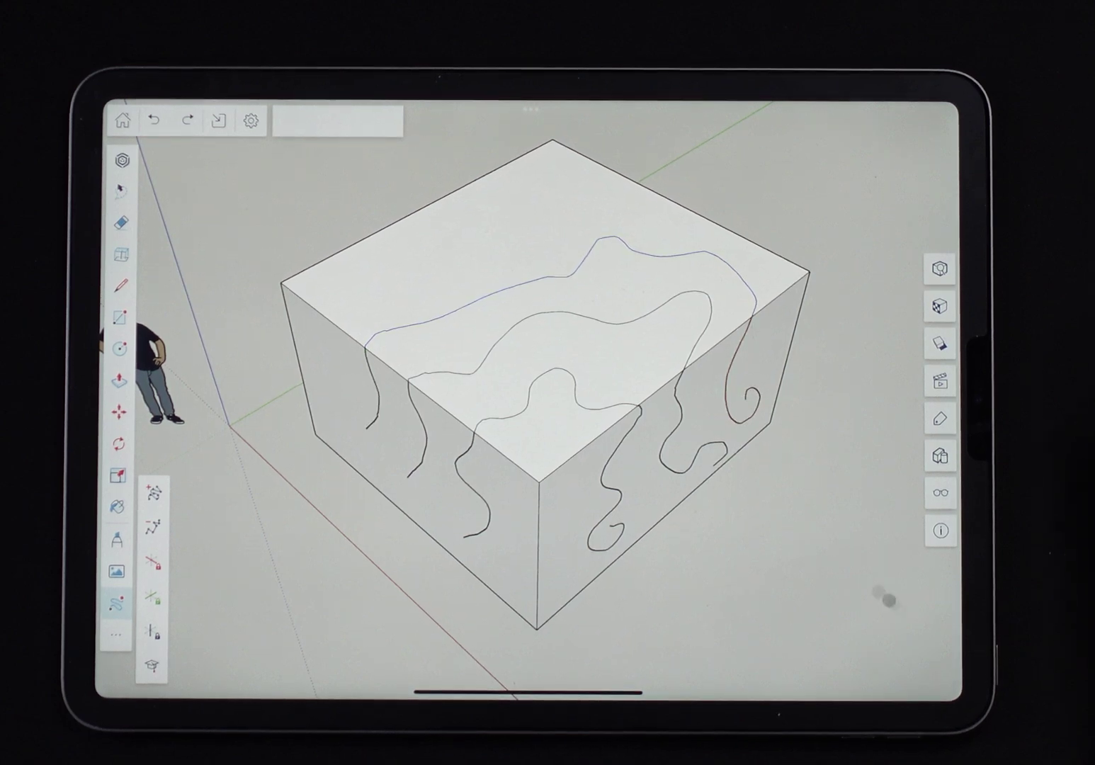
pyautogui.moveTo(709, 547)
pyautogui.mouseDown(button='middle')
pyautogui.moveTo(744, 282)
pyautogui.moveTo(749, 544)
pyautogui.mouseUp(button='middle')
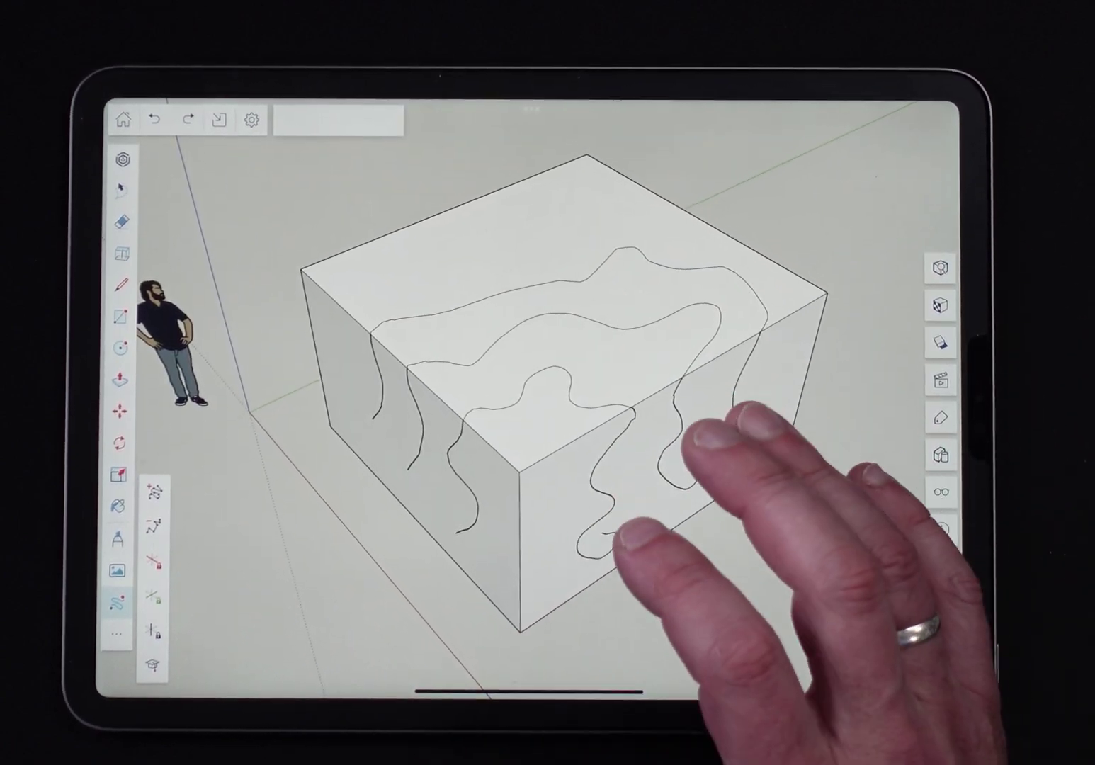
pyautogui.moveTo(542, 567); pyautogui.dragTo(641, 562, button='middle')
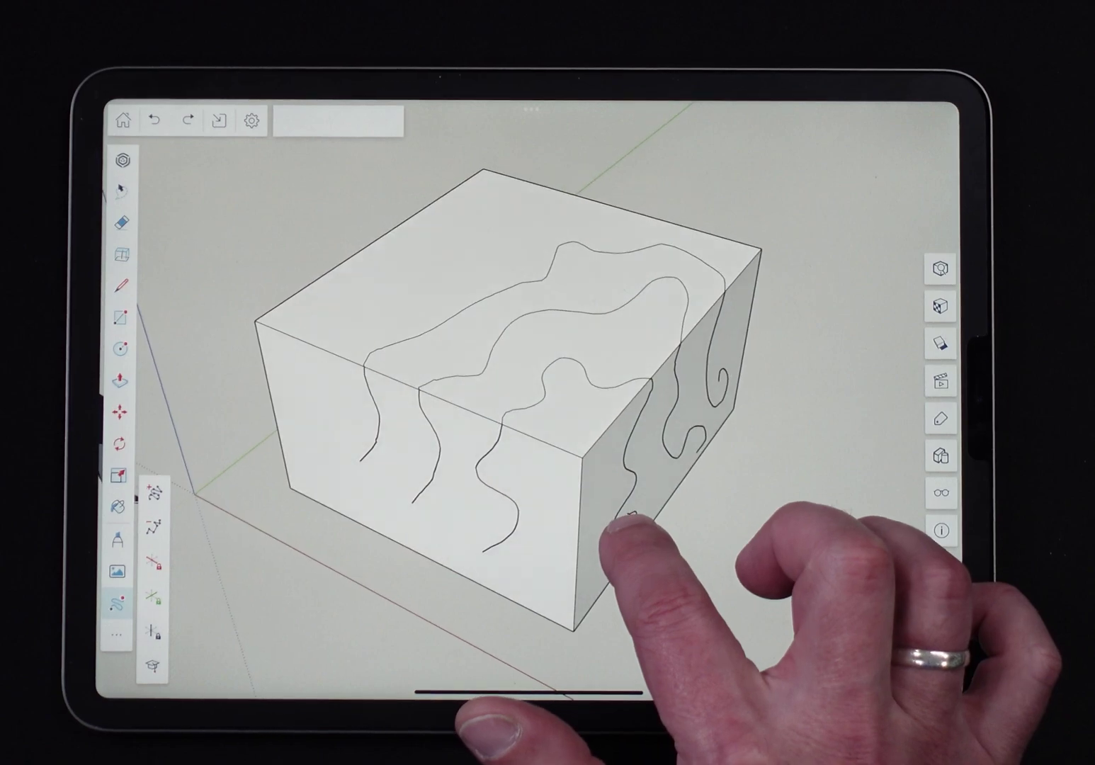
pyautogui.moveTo(575, 513); pyautogui.dragTo(615, 513, button='middle')
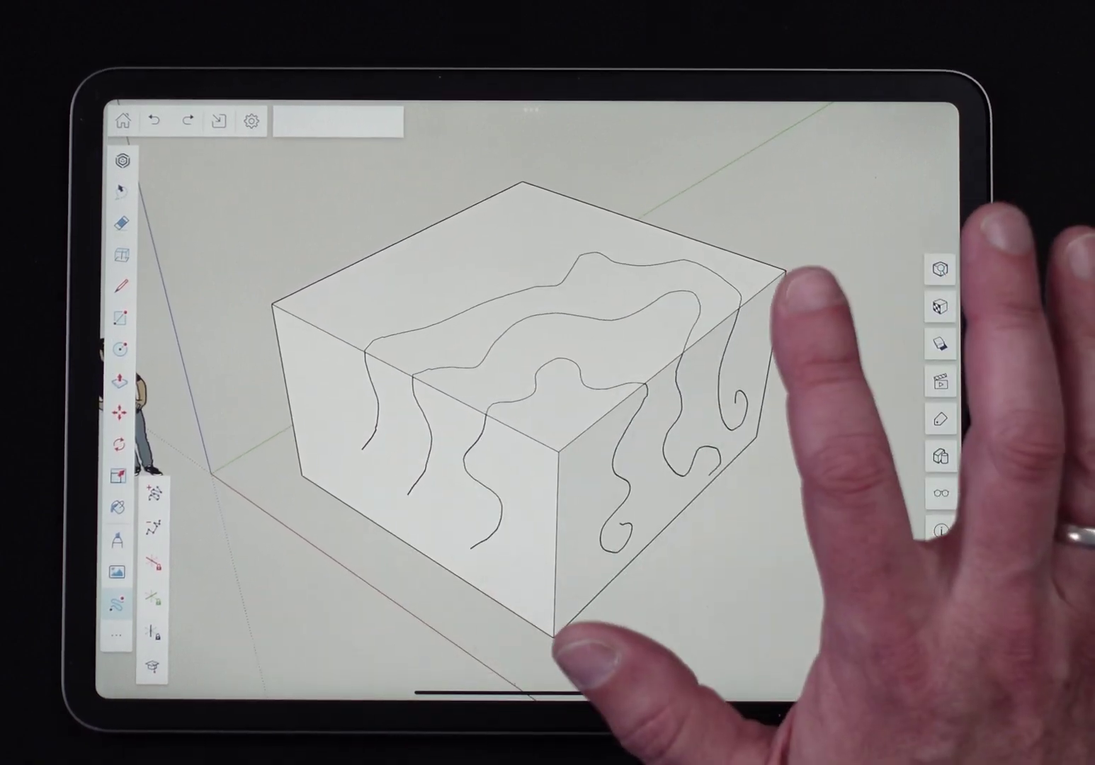
pyautogui.click(940, 267)
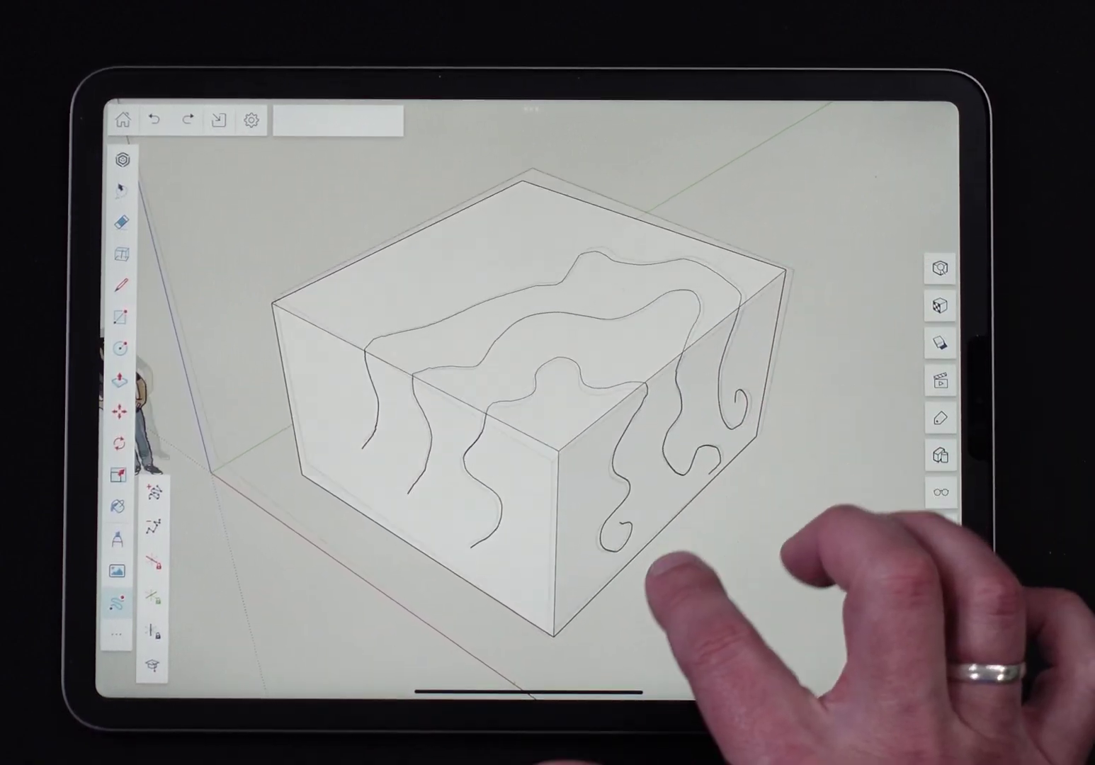
pyautogui.moveTo(660, 575); pyautogui.dragTo(629, 641, button='middle')
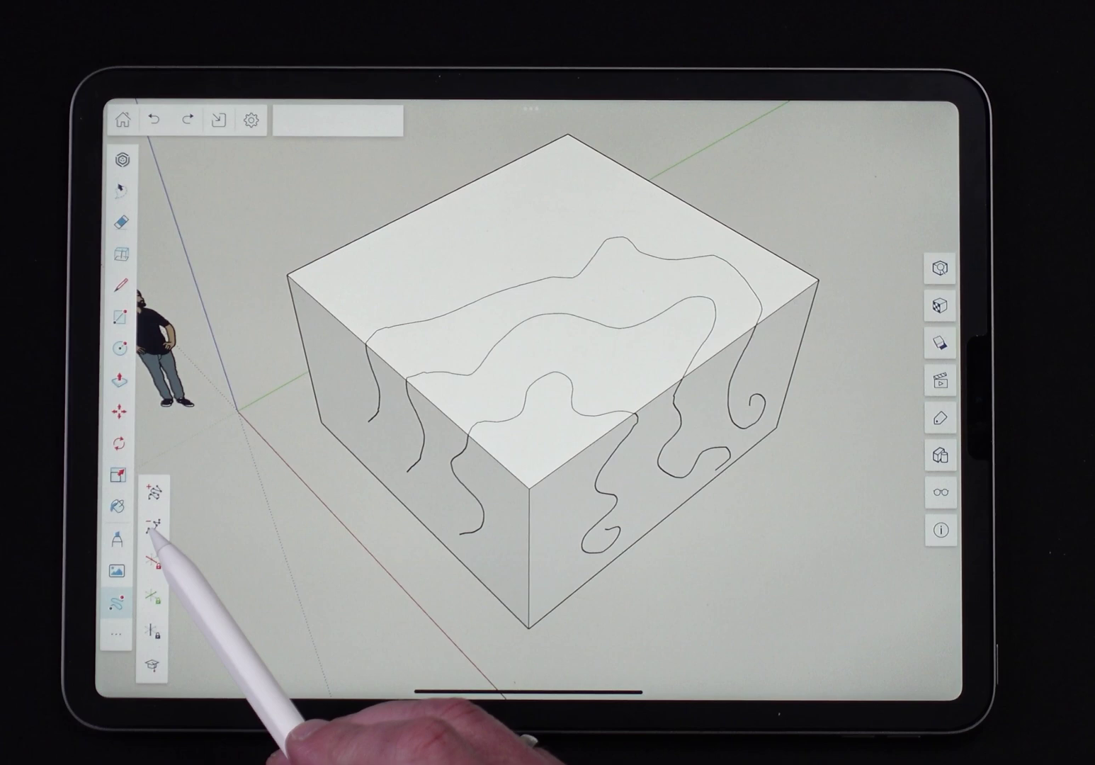
# - Reduce the top curve's detail four times, then add detail back twice
pyautogui.click(155, 528)
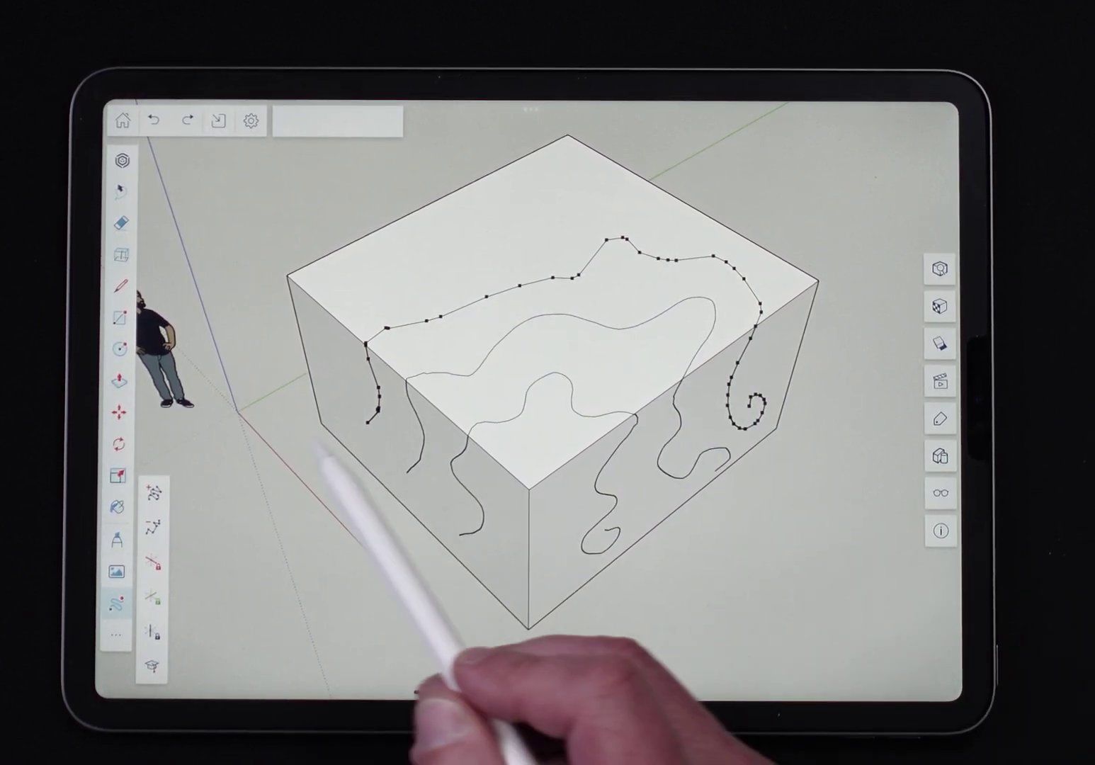
pyautogui.click(150, 528)
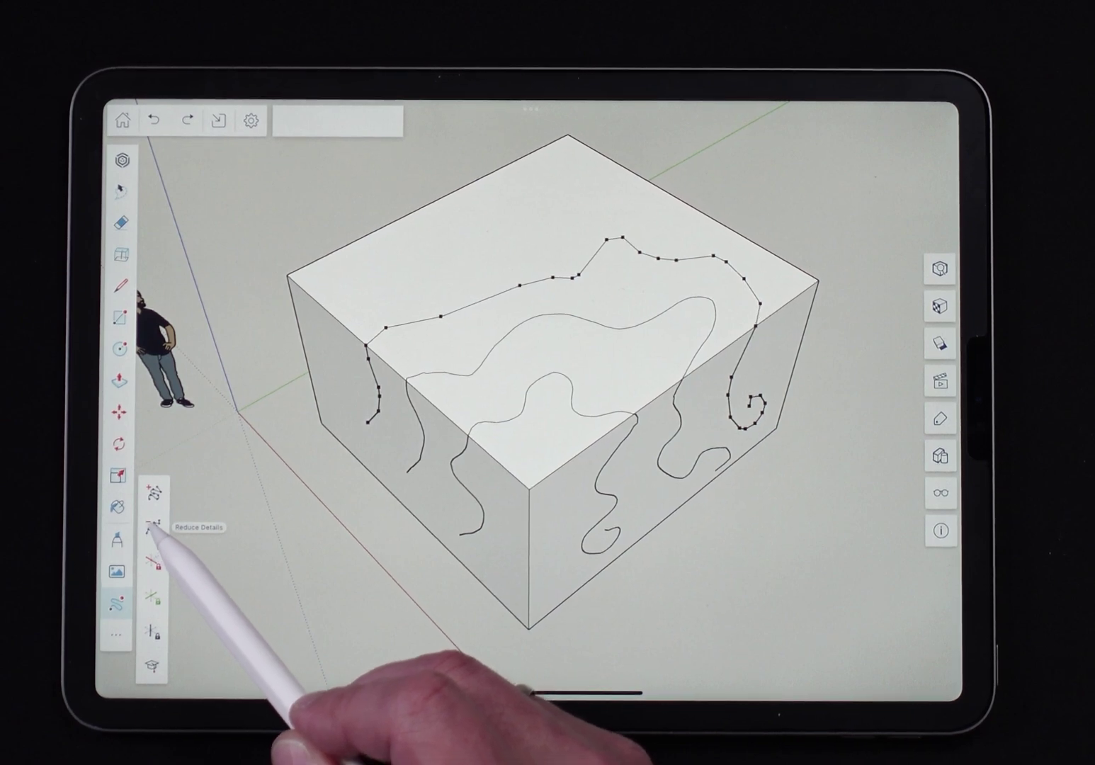
pyautogui.click(151, 528)
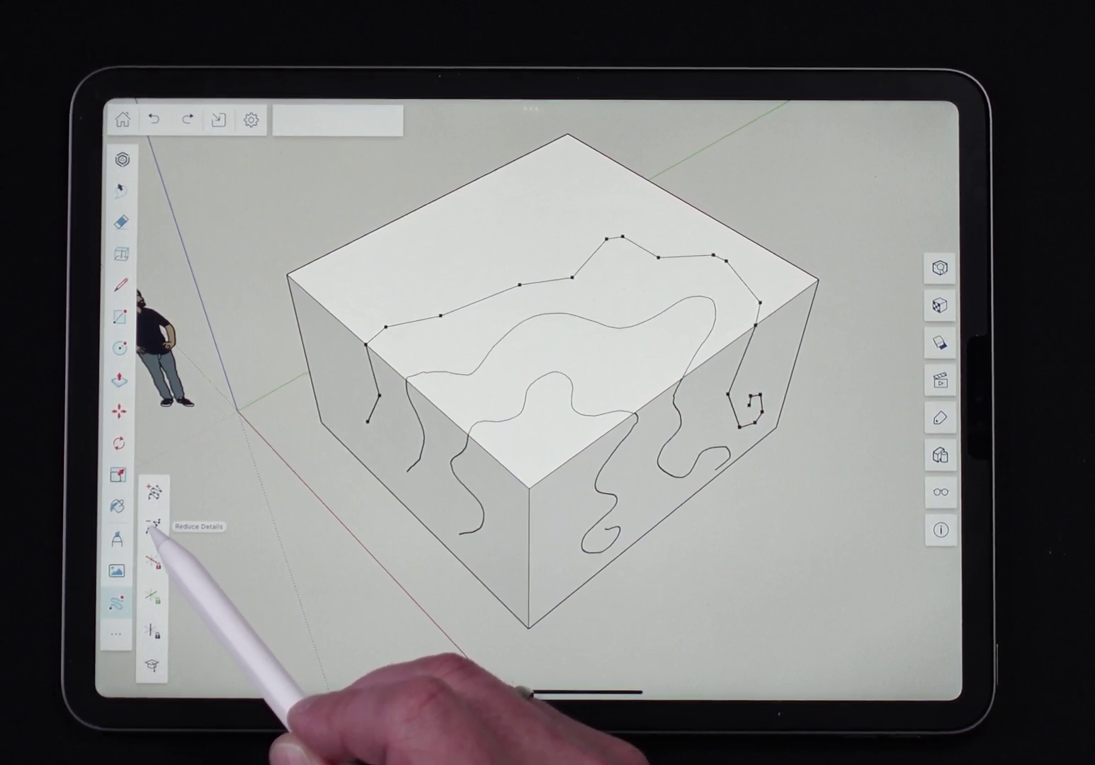
pyautogui.click(151, 528)
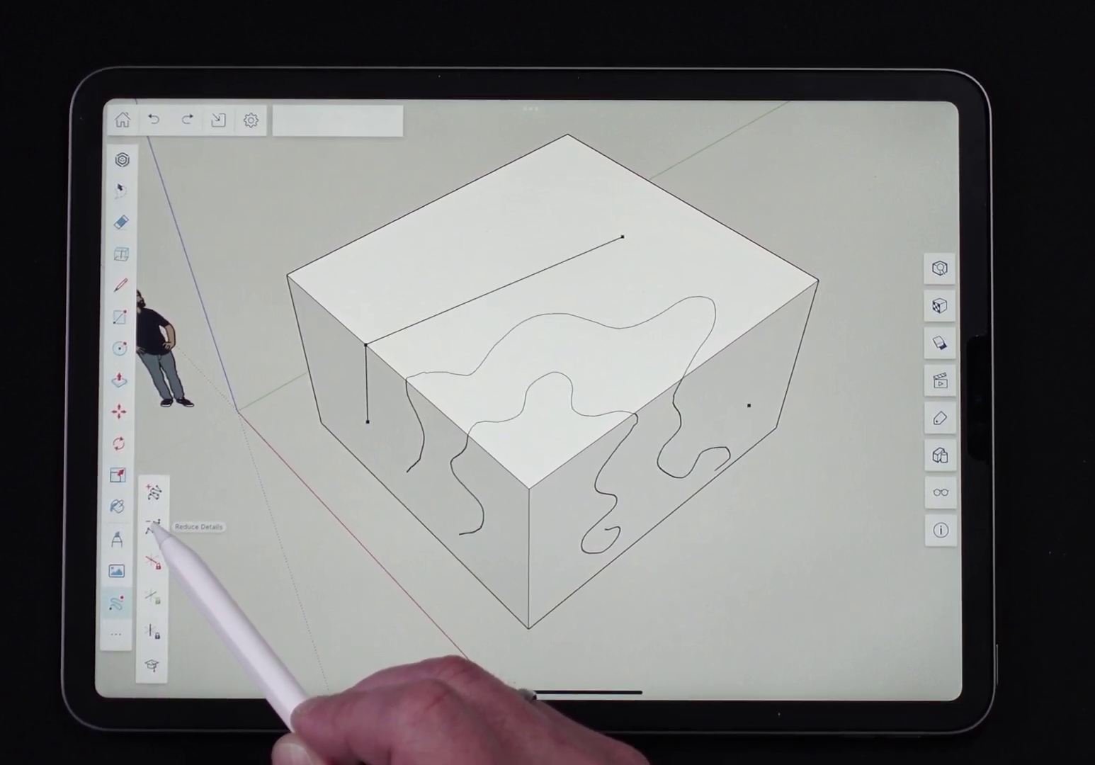
pyautogui.click(154, 493)
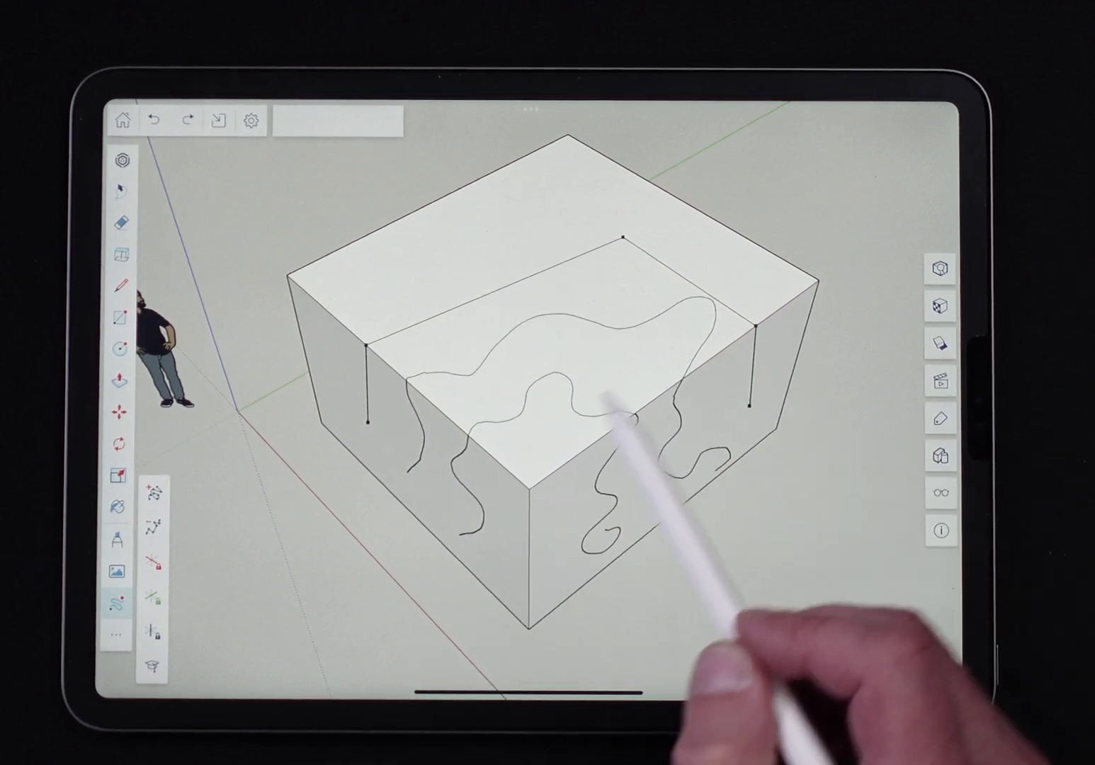
pyautogui.click(154, 494)
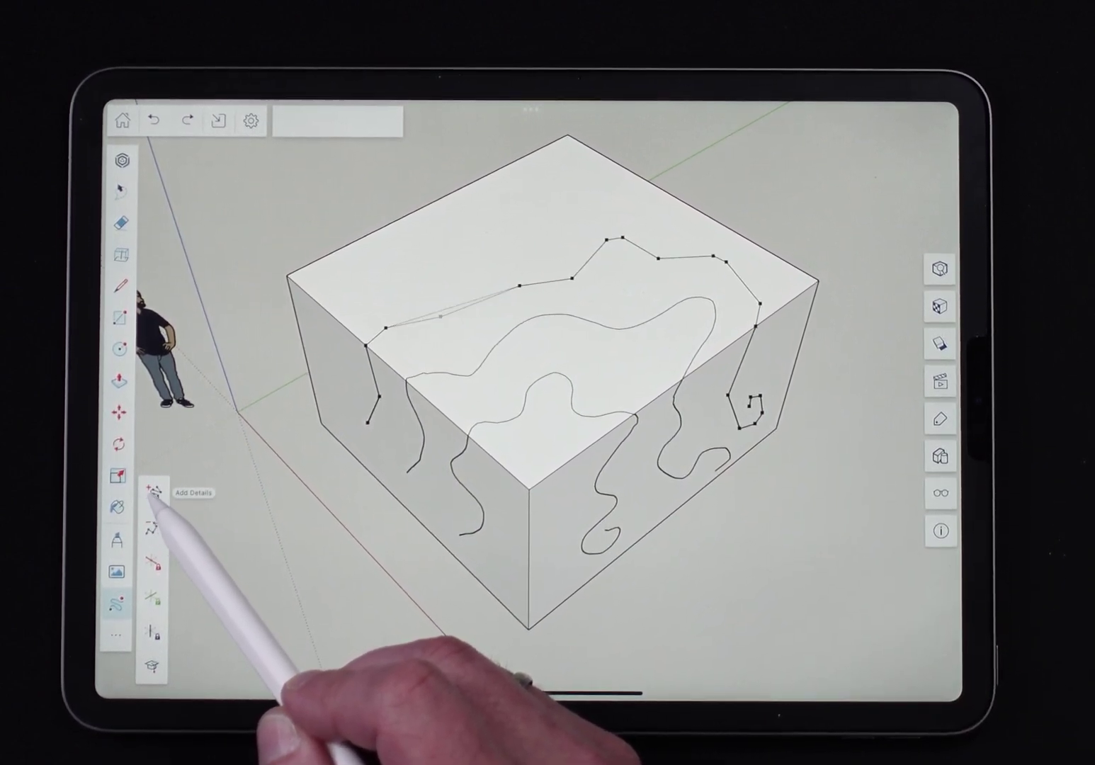
# - Add detail three more times to smooth the curve, deselect it, and orbit the box
pyautogui.click(154, 493)
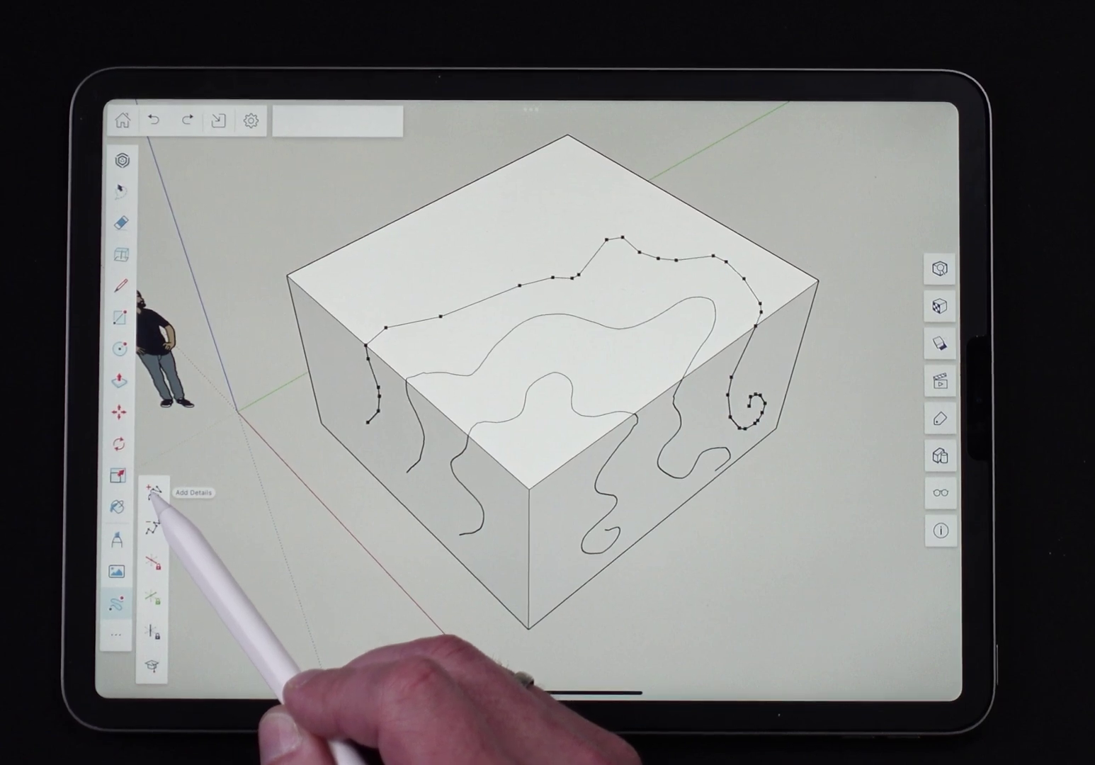
pyautogui.click(154, 493)
pyautogui.click(153, 495)
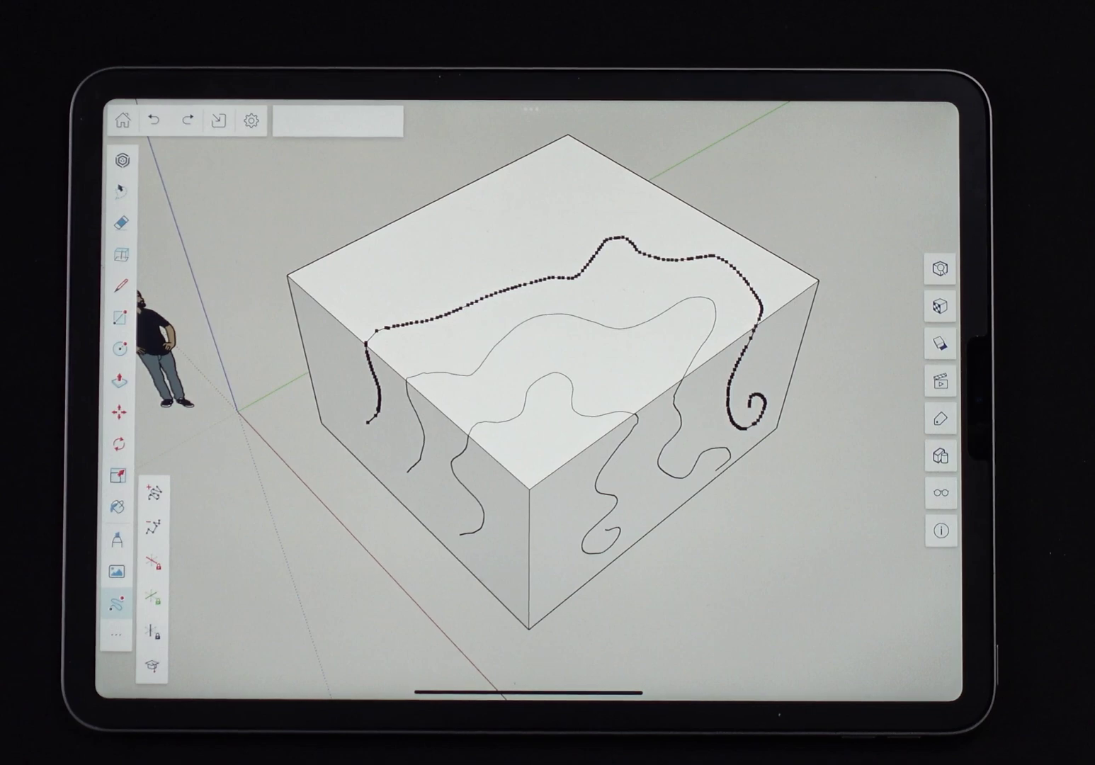
pyautogui.click(728, 594)
pyautogui.moveTo(709, 587); pyautogui.dragTo(733, 518, button='middle')
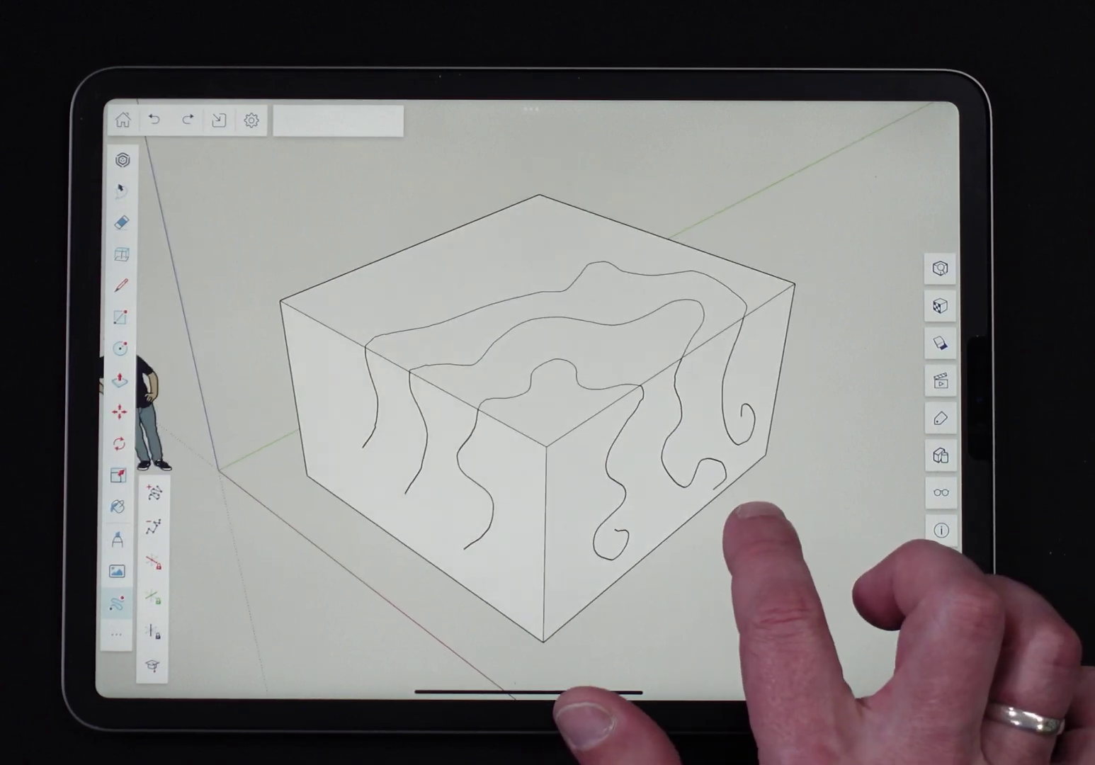